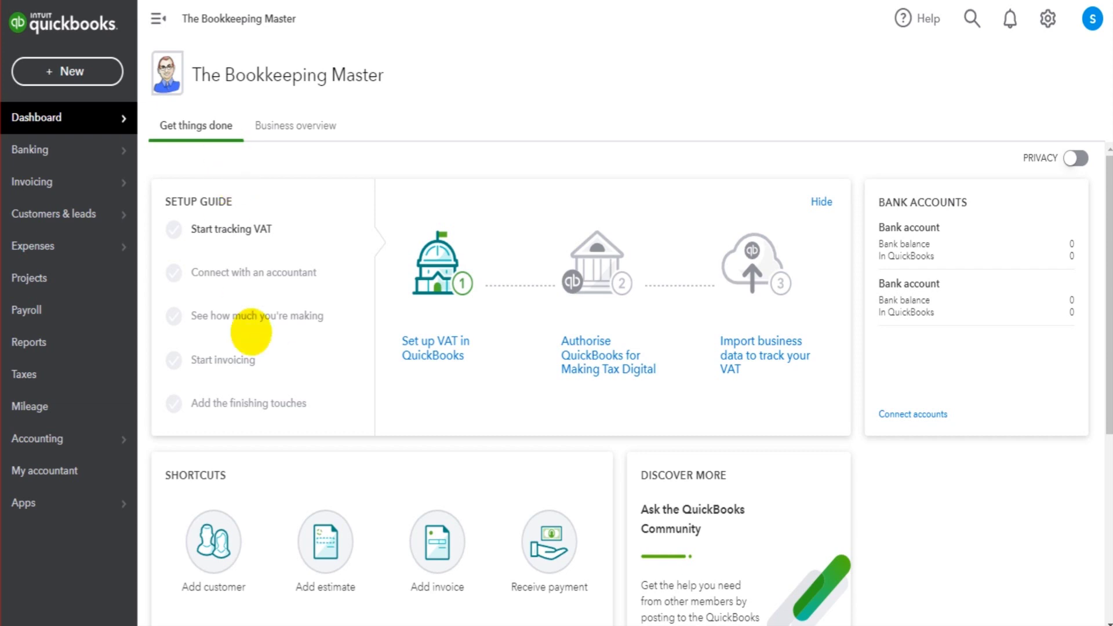
Go to Accounting > Chart of accounts to list the company's 59 accounts.
{"action": "mouse_move", "coordinate": [111, 439]}
{"action": "left_click", "coordinate": [173, 439]}
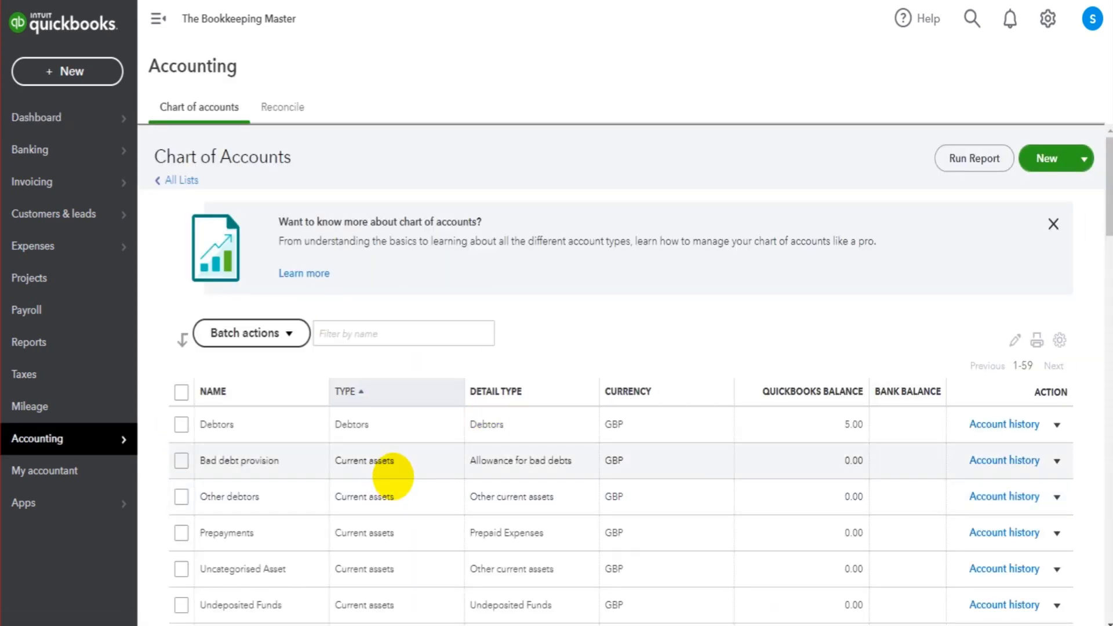
{"action": "scroll", "coordinate": [393, 476], "scroll_direction": "down", "scroll_amount": 10}
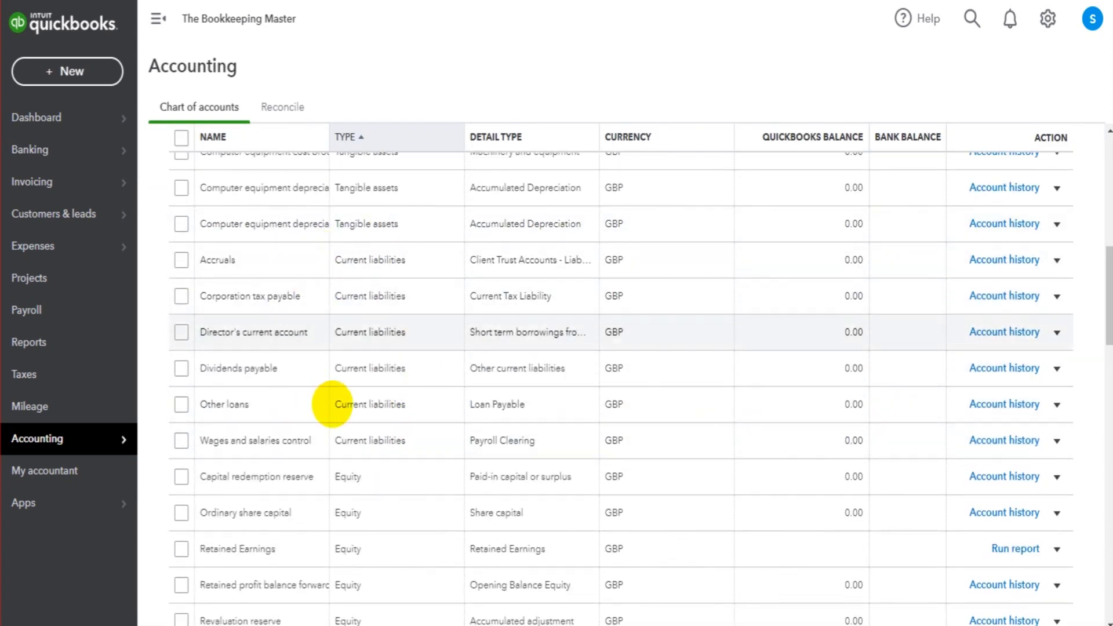
{"action": "scroll", "coordinate": [329, 418], "scroll_direction": "down", "scroll_amount": 5}
{"action": "scroll", "coordinate": [345, 416], "scroll_direction": "down", "scroll_amount": 3}
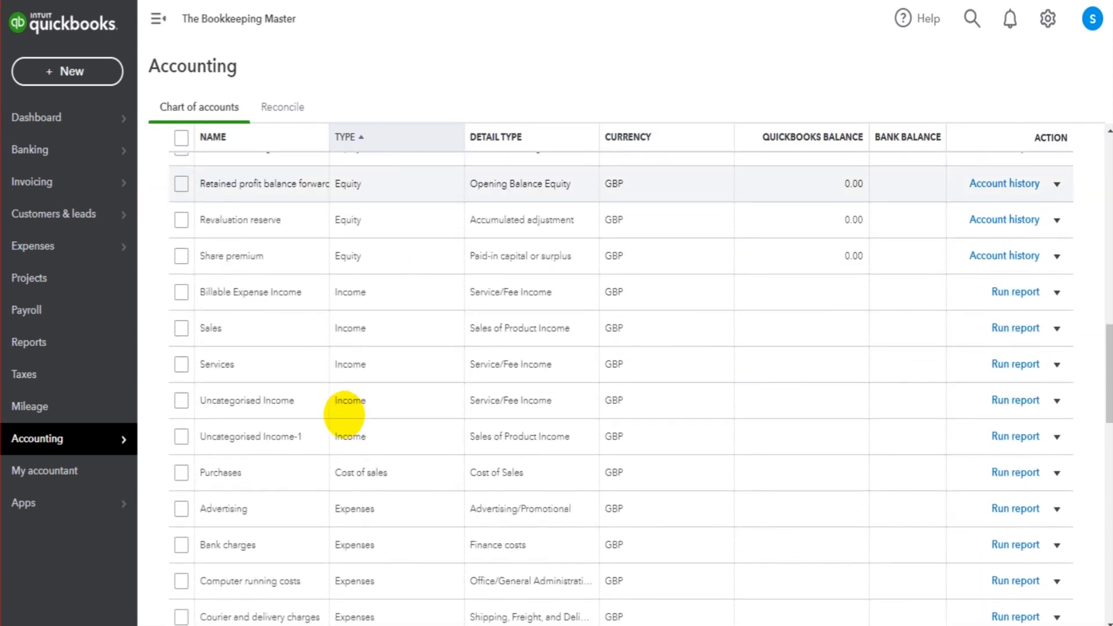
{"action": "scroll", "coordinate": [344, 413], "scroll_direction": "down", "scroll_amount": 3}
{"action": "scroll", "coordinate": [347, 381], "scroll_direction": "down", "scroll_amount": 2}
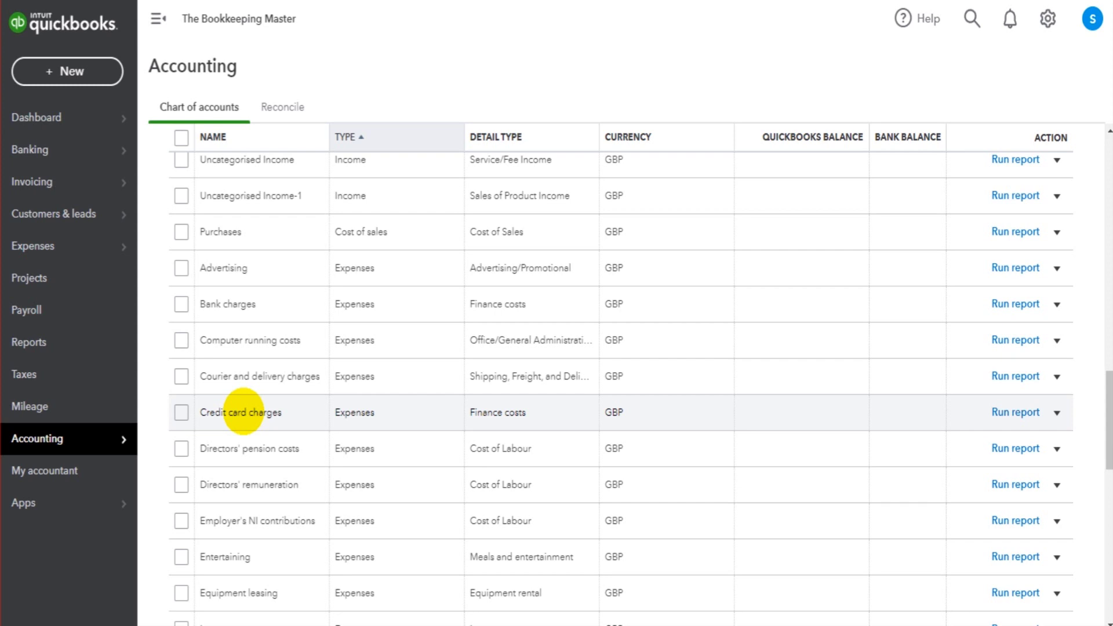
{"action": "scroll", "coordinate": [455, 316], "scroll_direction": "up", "scroll_amount": 15}
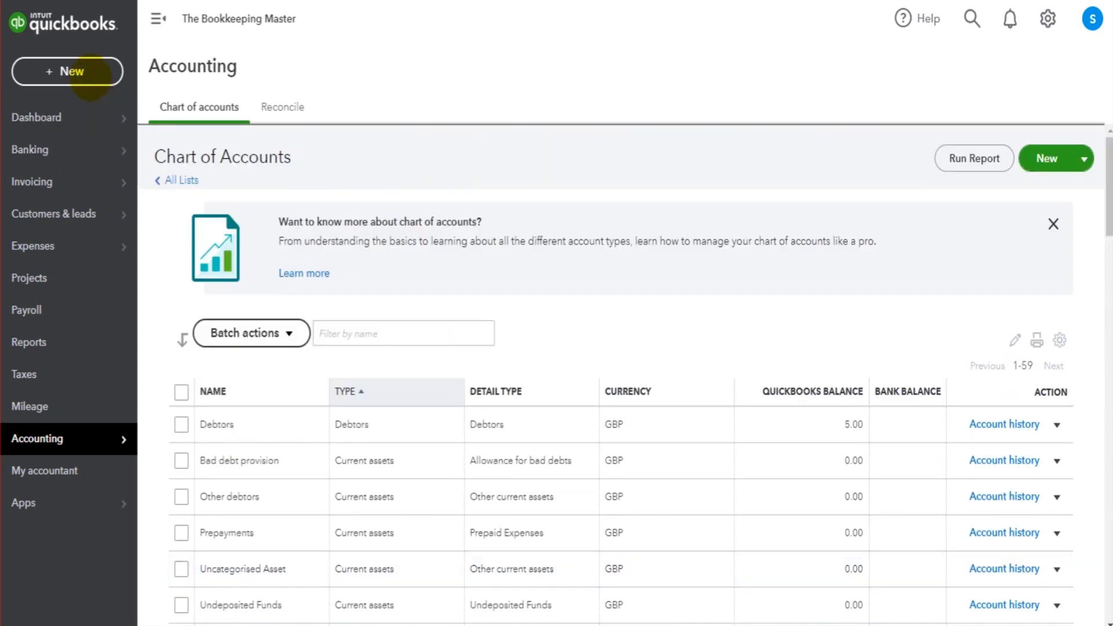
Create a new Journal entry from + New, dated 20/04/2023 in GBP, and check its date picker.
{"action": "left_click", "coordinate": [88, 72]}
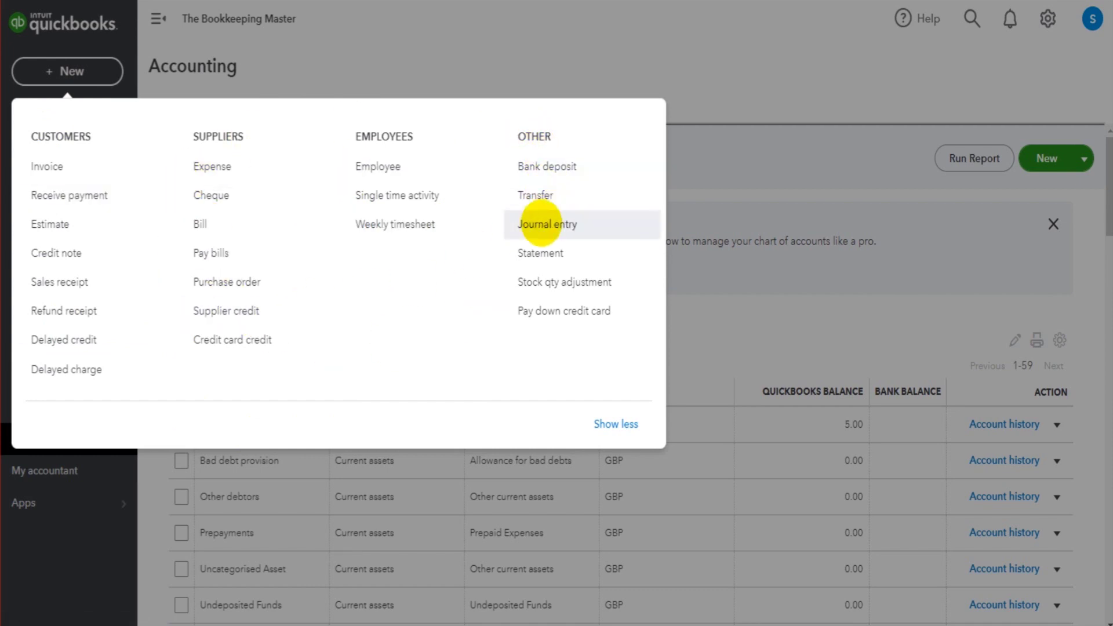
{"action": "left_click", "coordinate": [555, 226]}
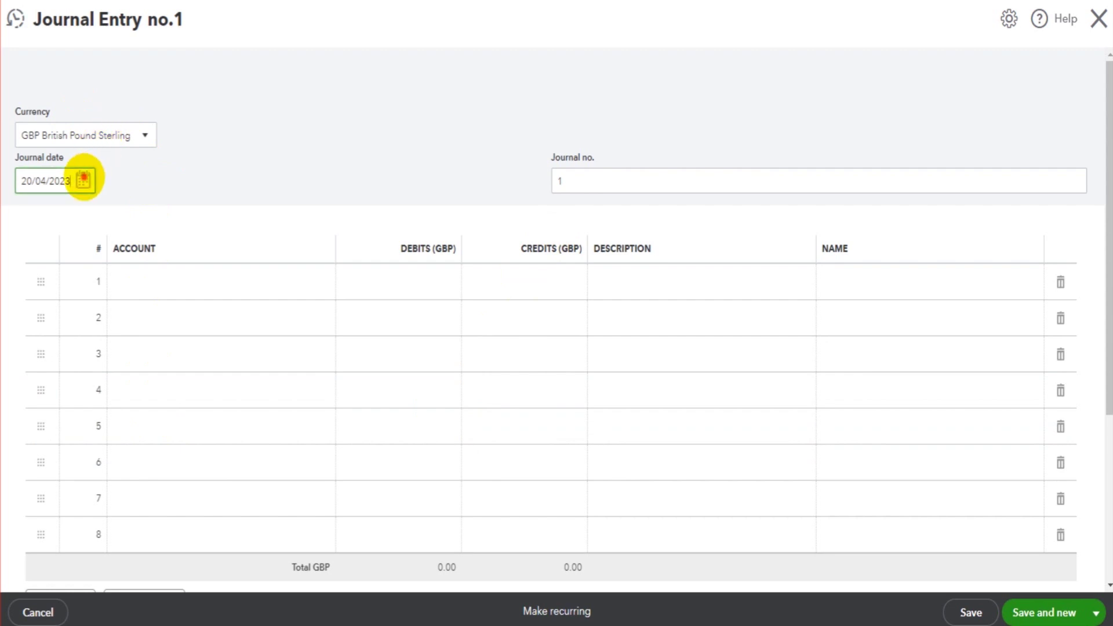
{"action": "left_click", "coordinate": [83, 180]}
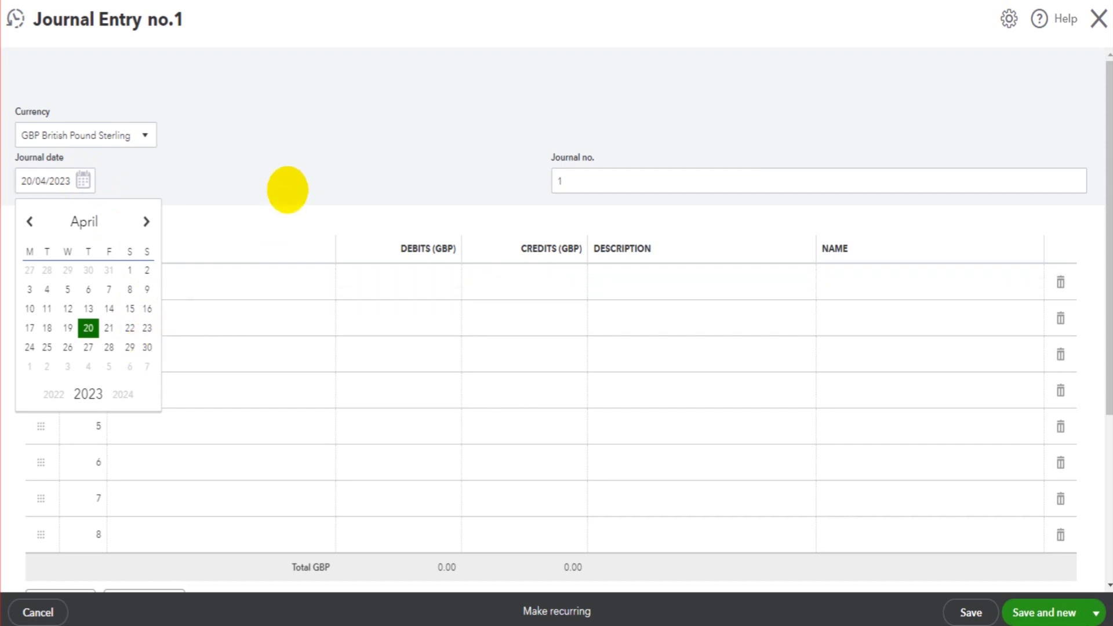
Change the journal number from 1 to 'Adjustments 2024'.
{"action": "left_click", "coordinate": [287, 190]}
{"action": "left_click", "coordinate": [599, 184]}
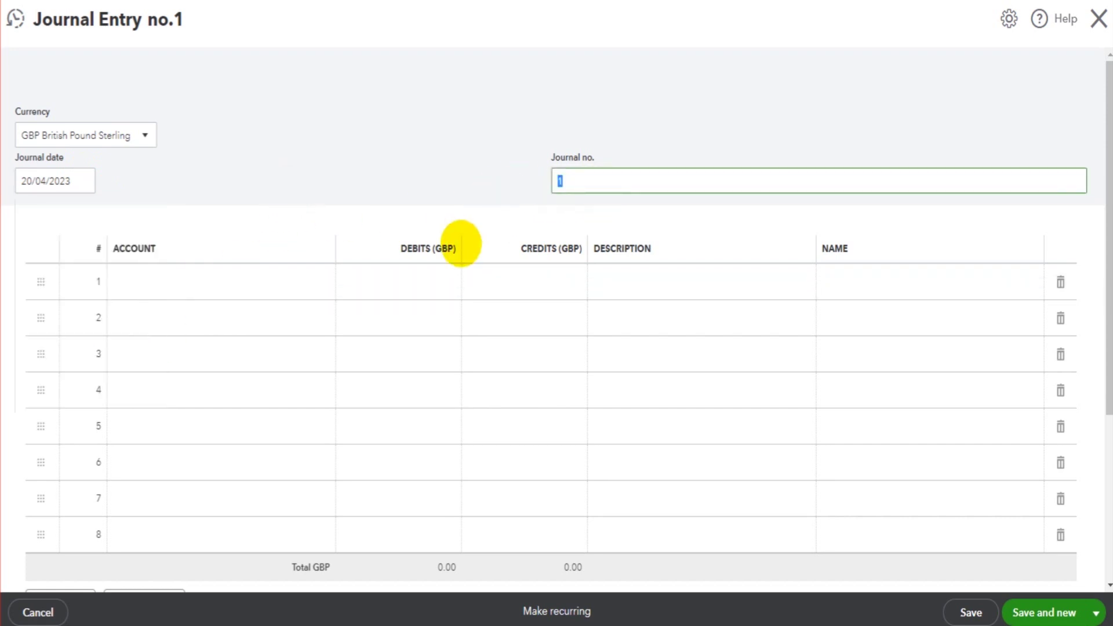
{"action": "left_click", "coordinate": [589, 181]}
{"action": "double_click", "coordinate": [560, 182]}
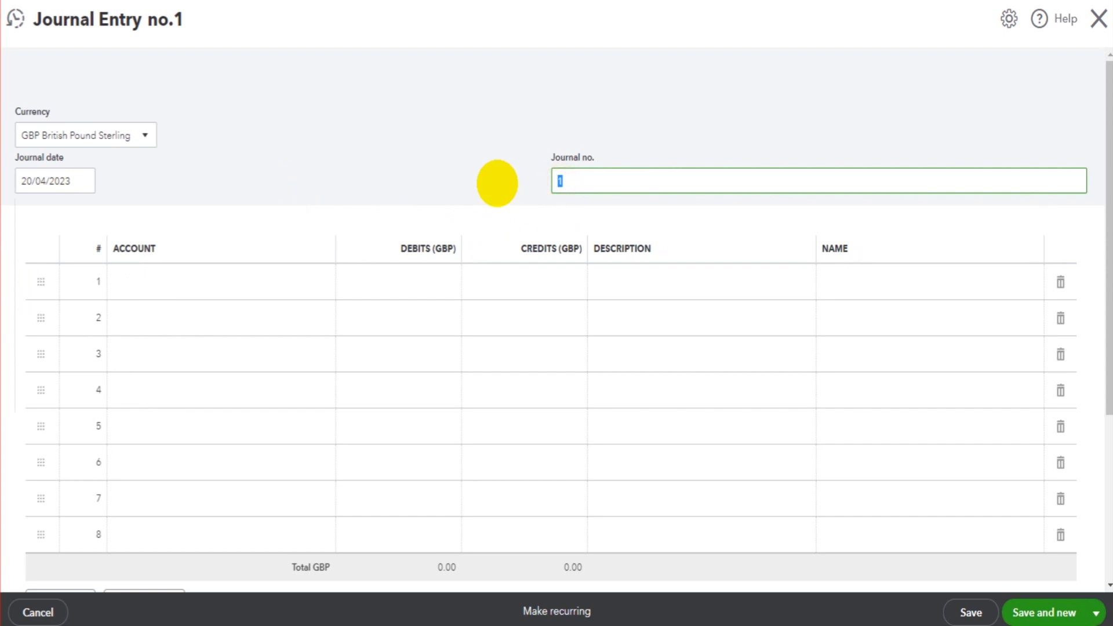
{"action": "type", "text": "Adjustments 2022"}
{"action": "key", "text": "BackSpace"}
{"action": "type", "text": "4"}
{"action": "left_click", "coordinate": [226, 279]}
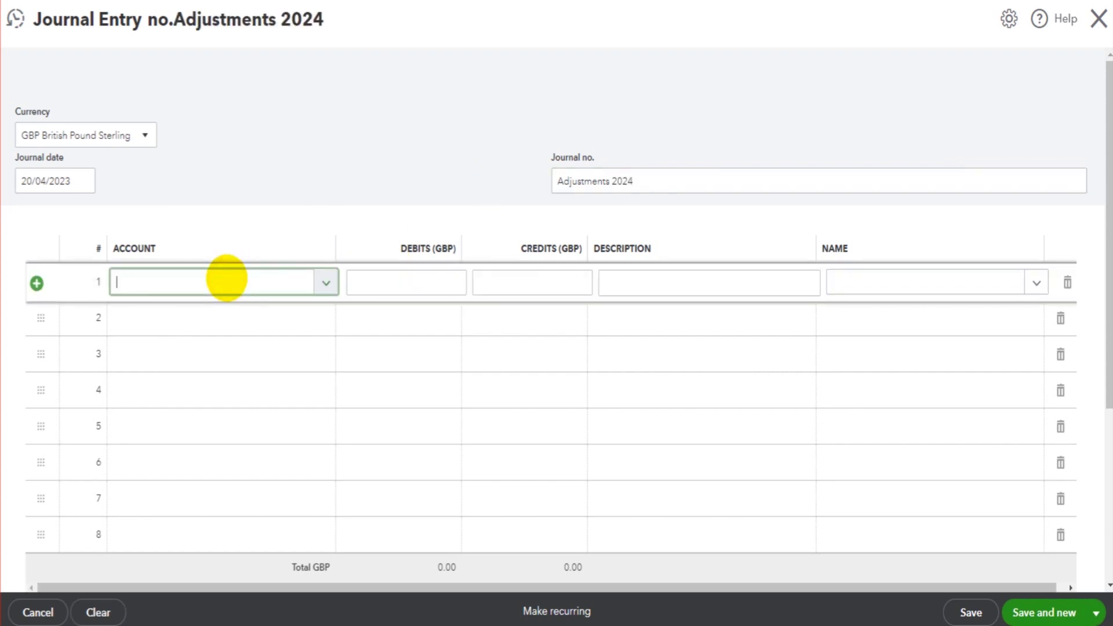
{"action": "left_click", "coordinate": [228, 319]}
{"action": "left_click", "coordinate": [225, 356]}
{"action": "left_click", "coordinate": [218, 390]}
{"action": "left_click", "coordinate": [218, 429]}
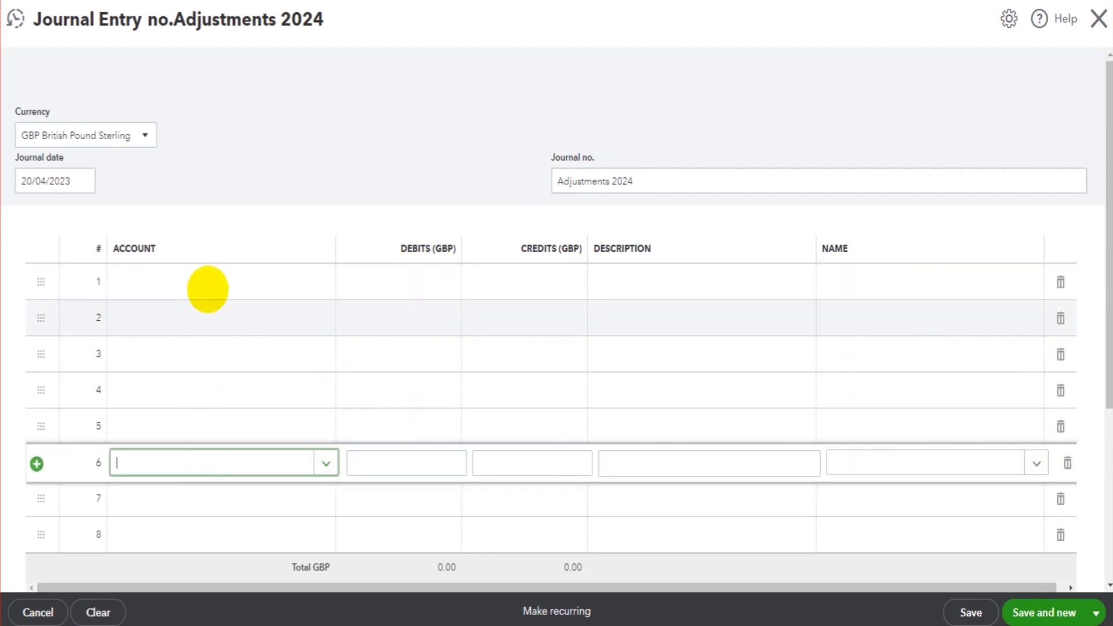
{"action": "left_click", "coordinate": [208, 282]}
{"action": "left_click", "coordinate": [384, 283]}
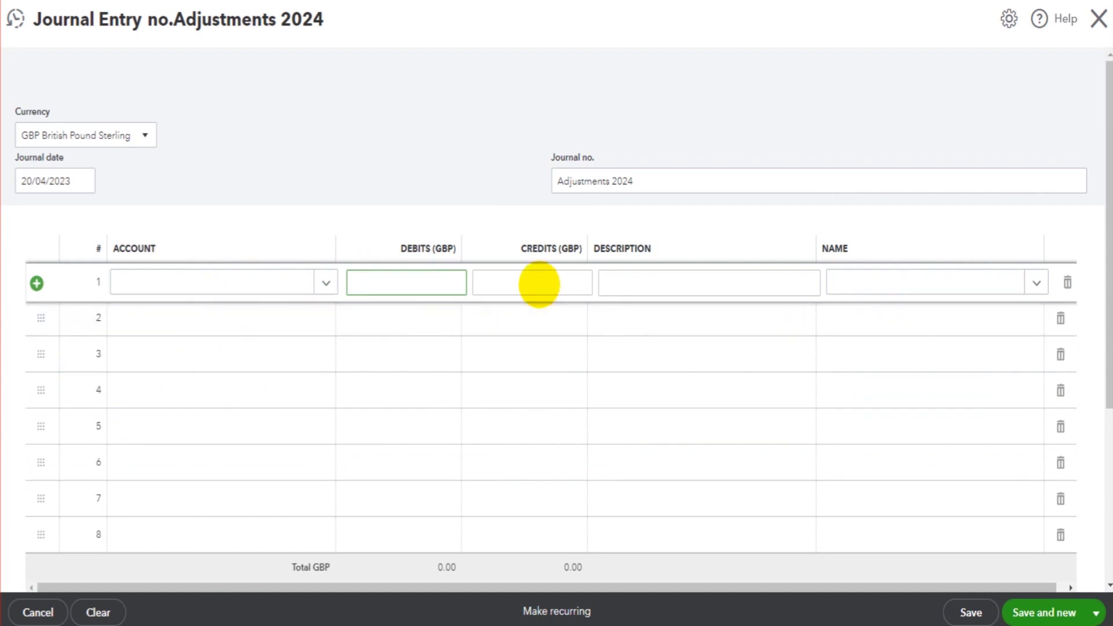
{"action": "left_click", "coordinate": [542, 284]}
{"action": "left_click", "coordinate": [691, 283]}
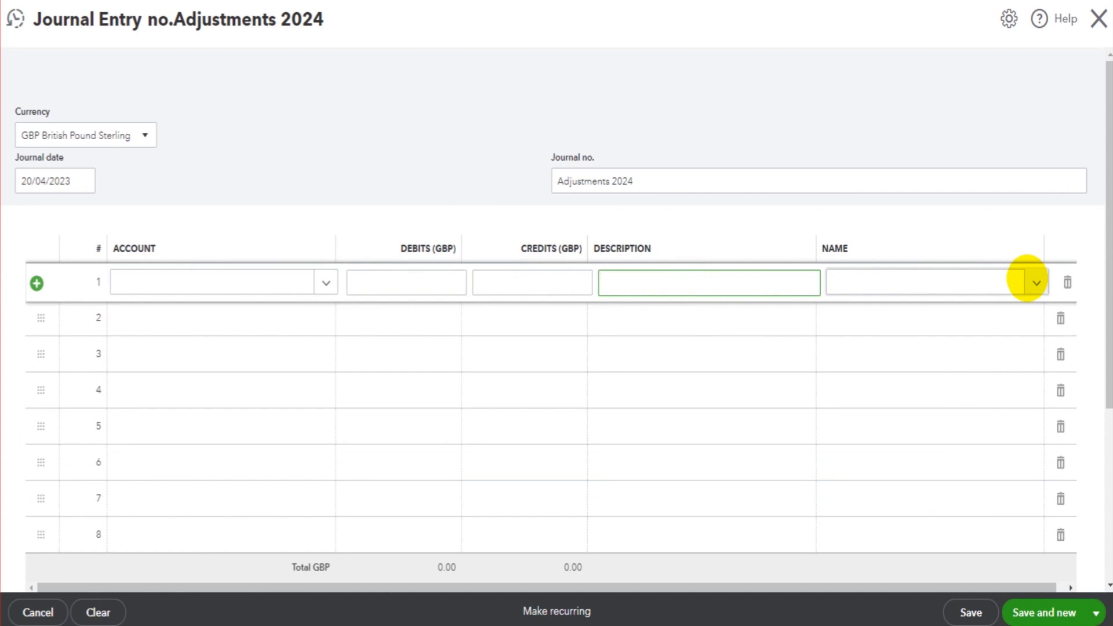
{"action": "left_click", "coordinate": [1036, 282]}
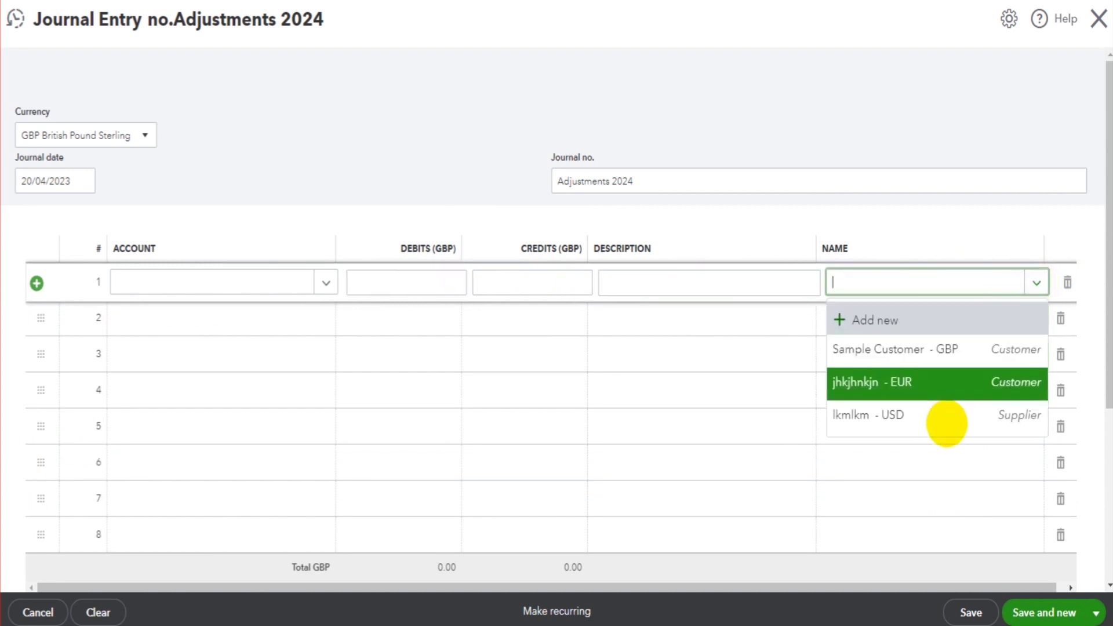
{"action": "left_click", "coordinate": [733, 273]}
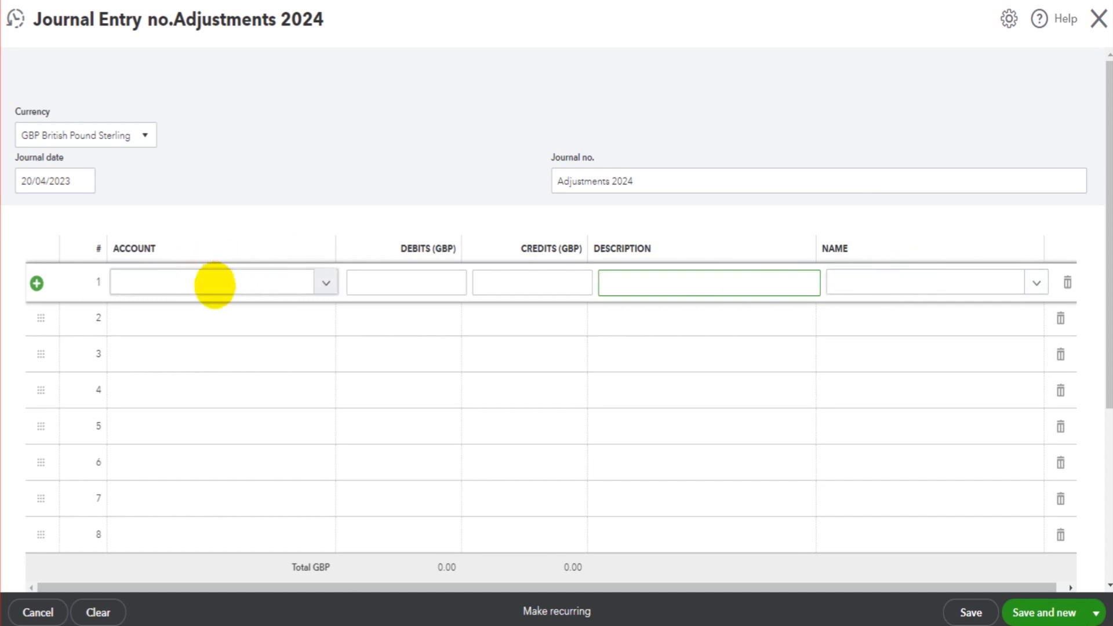
Credit Bank charges 551.32 on line 1, described 'Correction due to misposting'.
{"action": "left_click", "coordinate": [252, 283]}
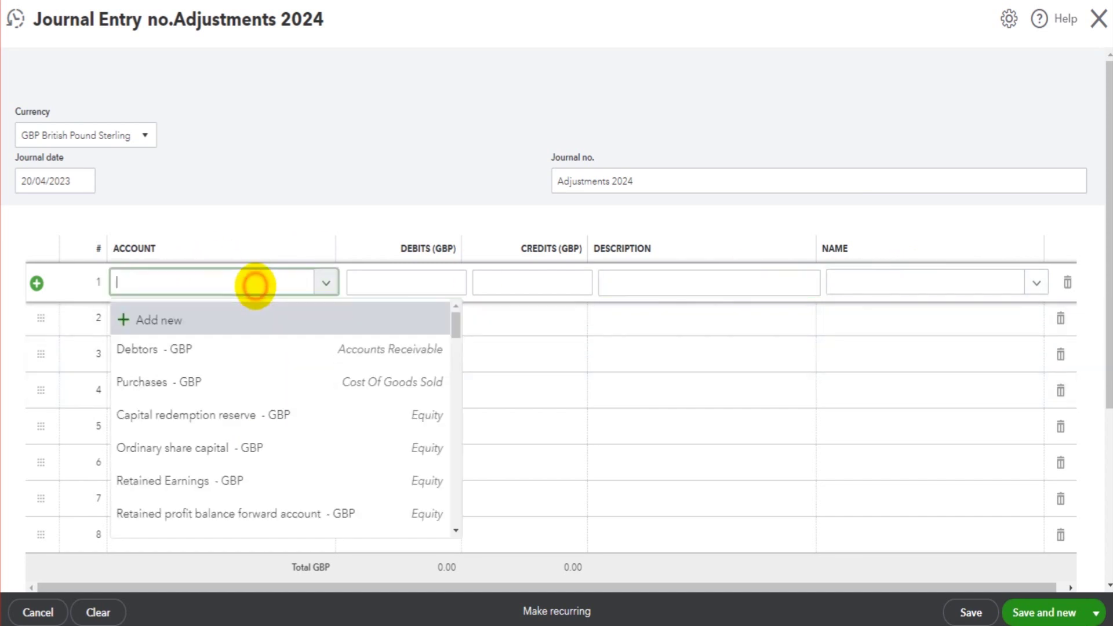
{"action": "type", "text": "bank"}
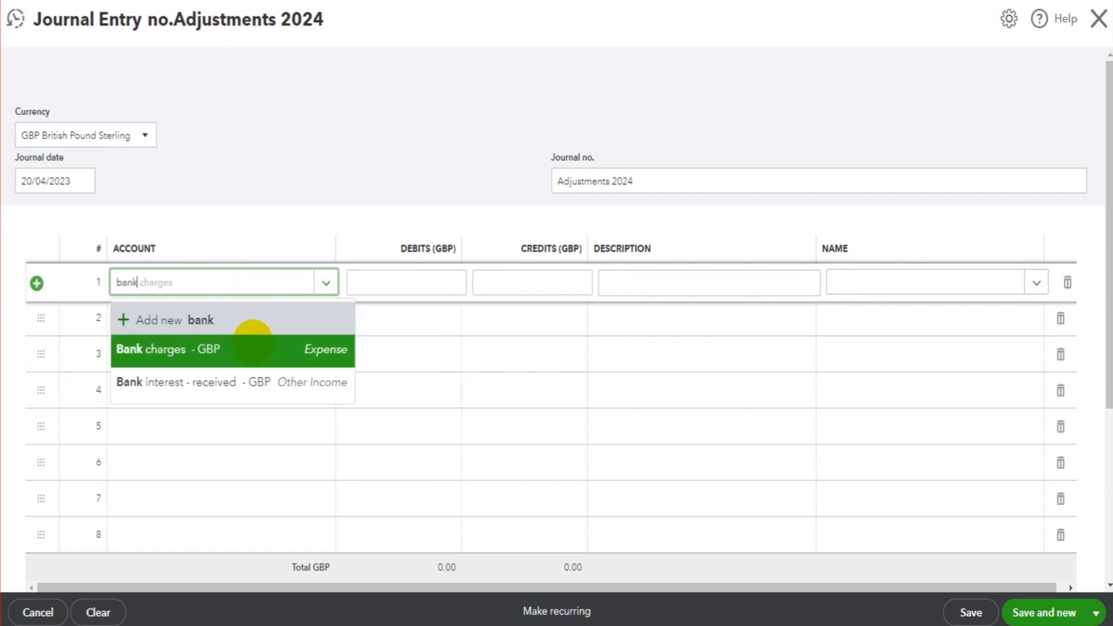
{"action": "left_click", "coordinate": [252, 343]}
{"action": "key", "text": "Tab"}
{"action": "key", "text": "Tab"}
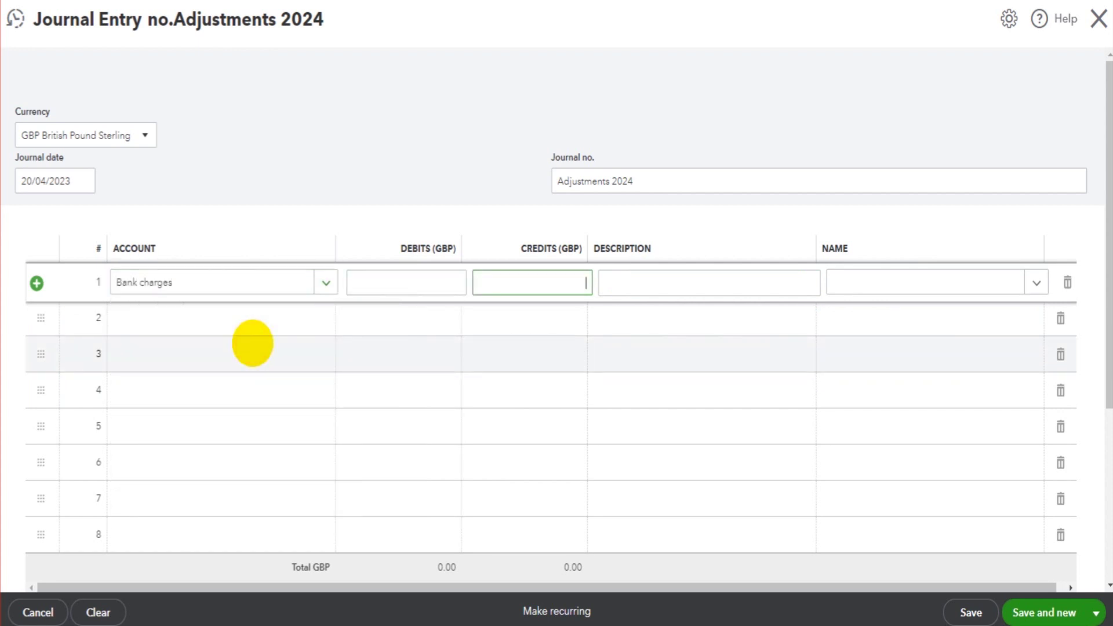
{"action": "type", "text": "551.32"}
{"action": "key", "text": "Tab"}
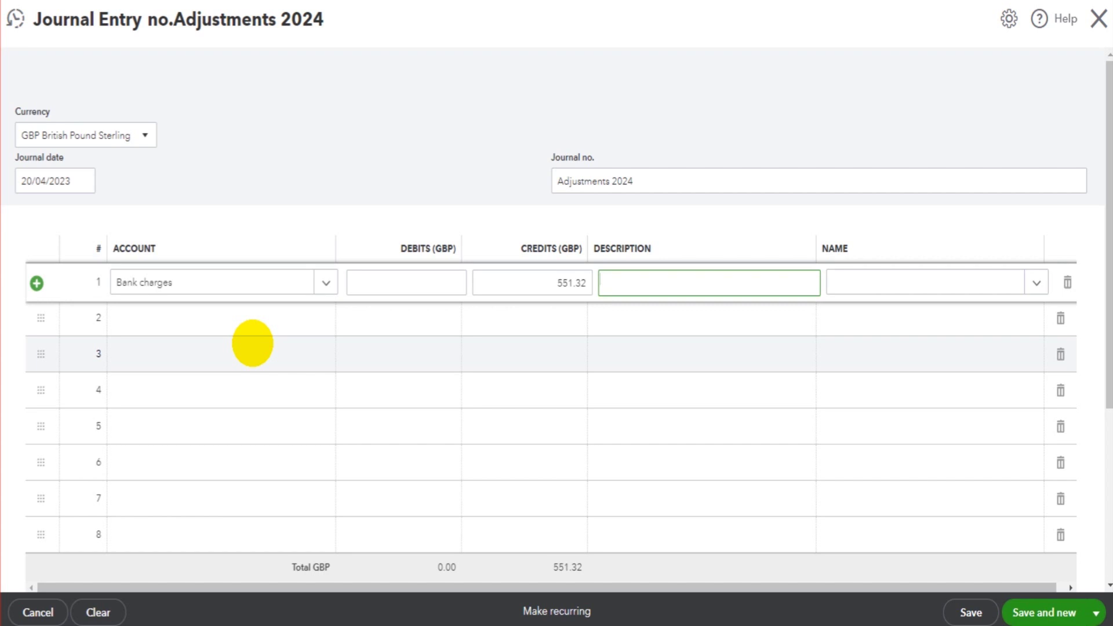
{"action": "type", "text": "Correction due to misposting"}
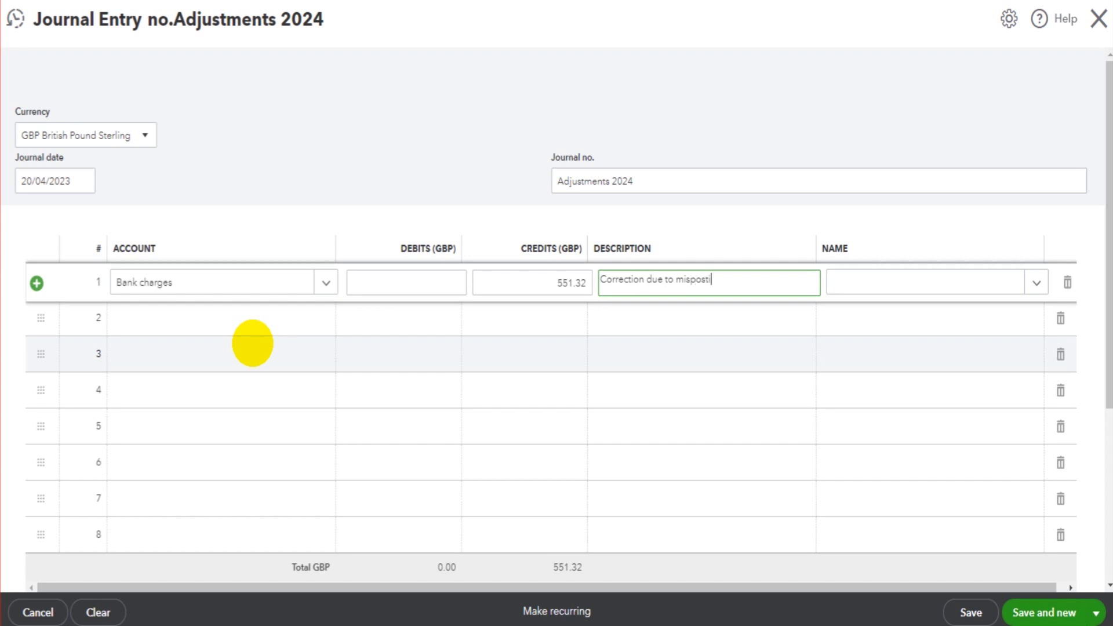
{"action": "key", "text": "Tab"}
{"action": "key", "text": "Tab"}
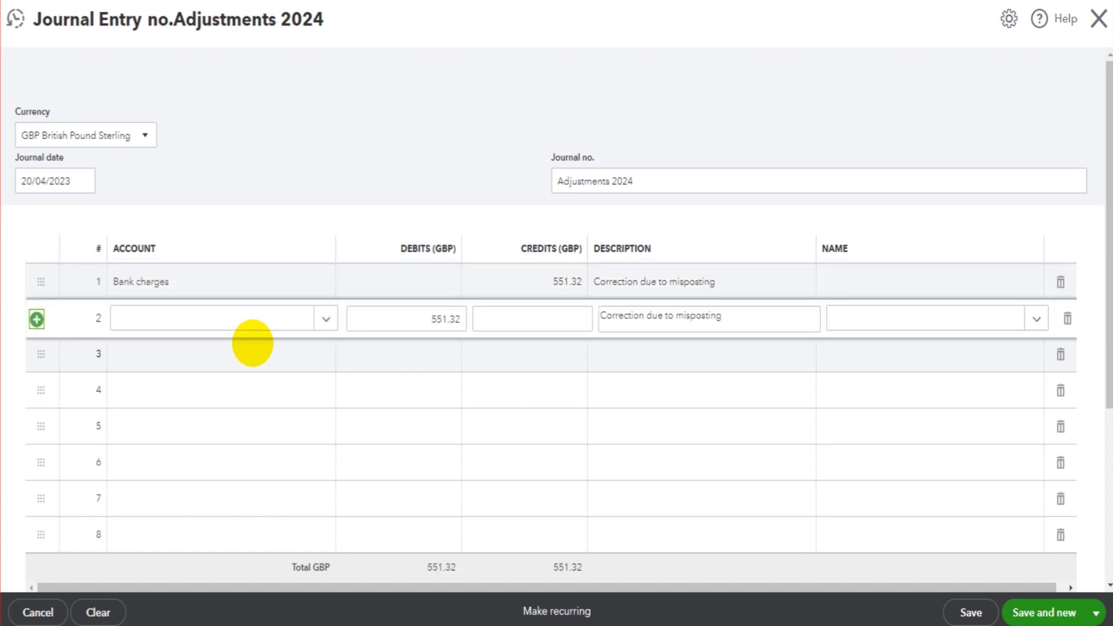
Set line 2's account to Credit card charges, debiting the balancing 551.32.
{"action": "left_click", "coordinate": [253, 318]}
{"action": "type", "text": "credit"}
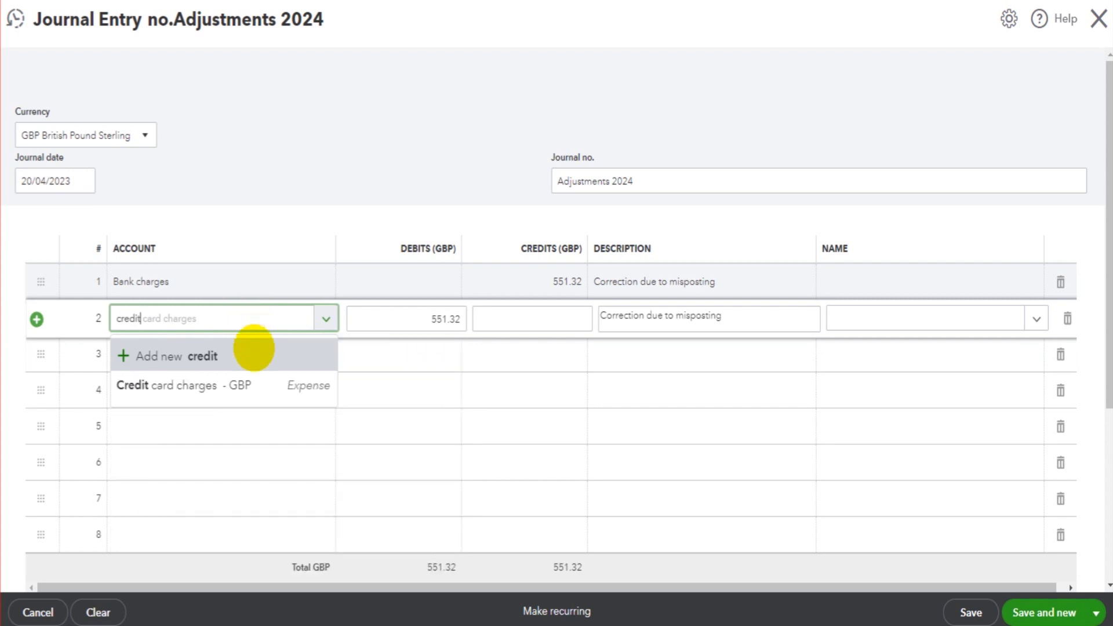
{"action": "left_click", "coordinate": [248, 383]}
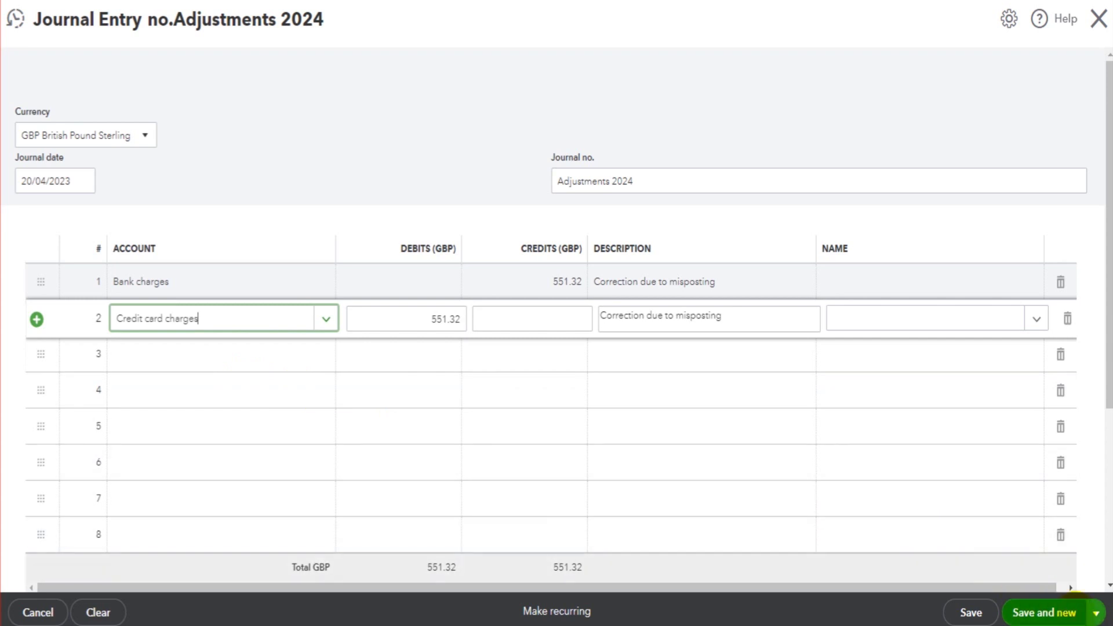
{"action": "left_click", "coordinate": [1096, 613]}
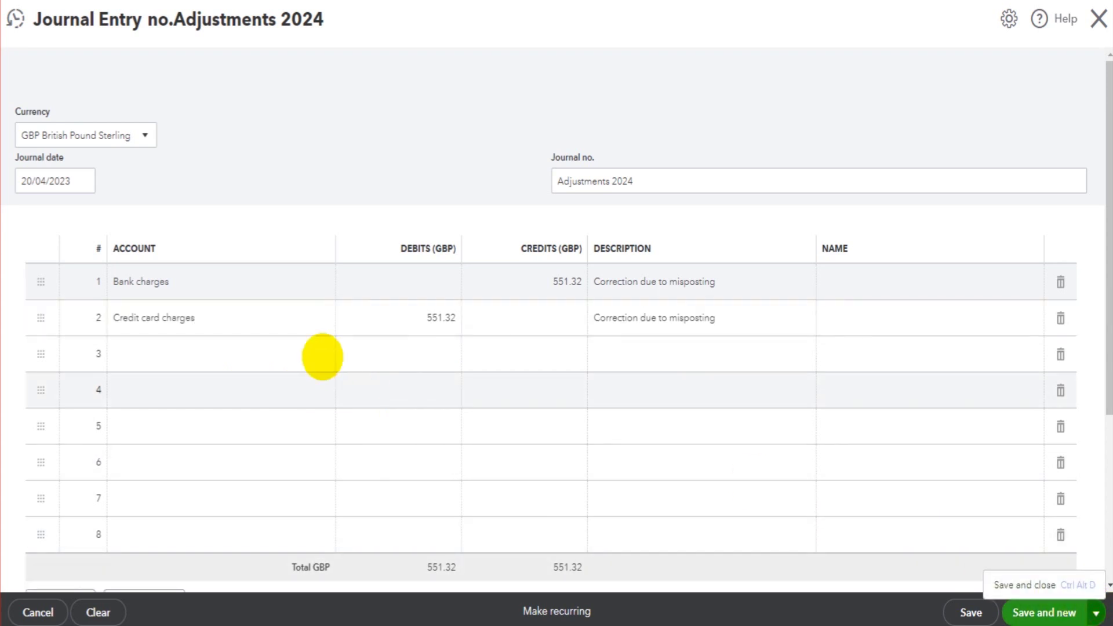
{"action": "left_click", "coordinate": [253, 343]}
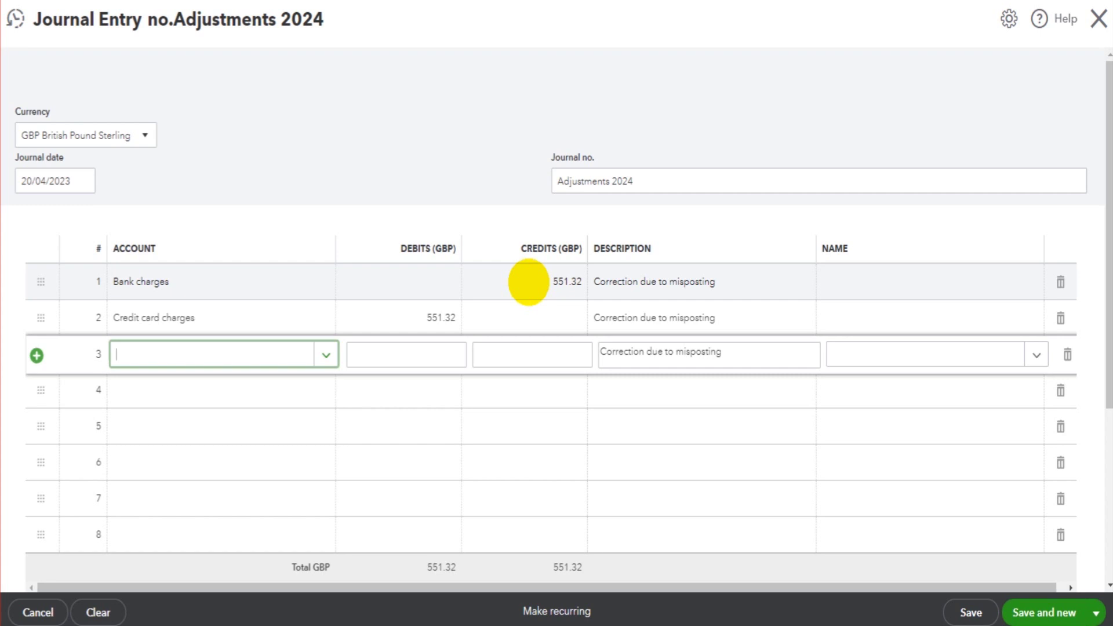
{"action": "left_click", "coordinate": [1097, 19]}
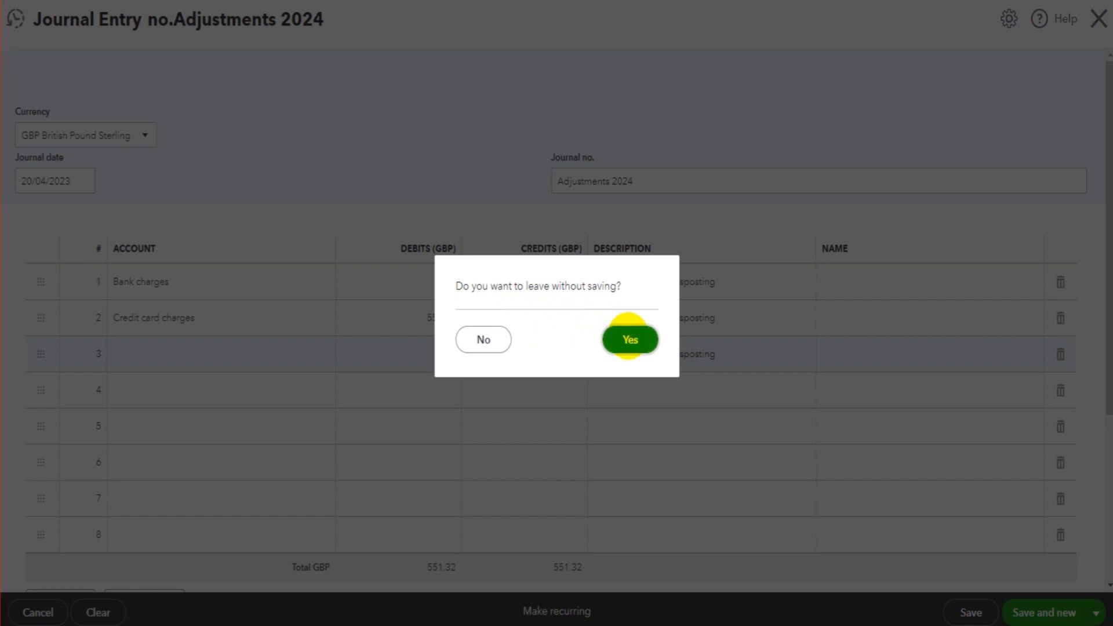
{"action": "left_click", "coordinate": [473, 339]}
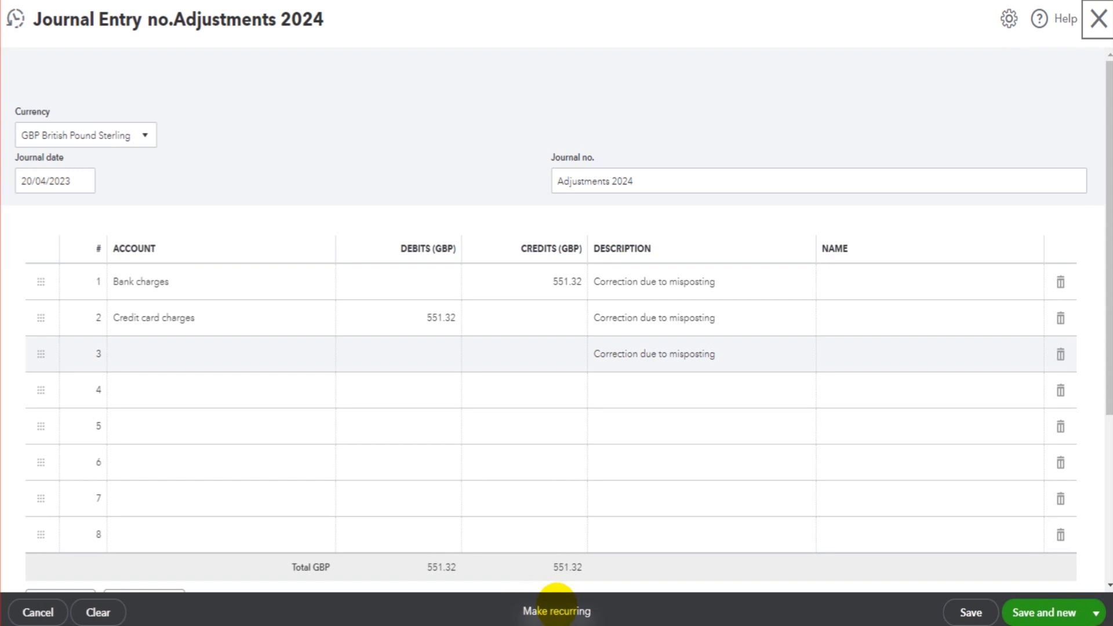
Switch the entry to Make recurring, then close the form and discard it unsaved.
{"action": "left_click", "coordinate": [557, 611]}
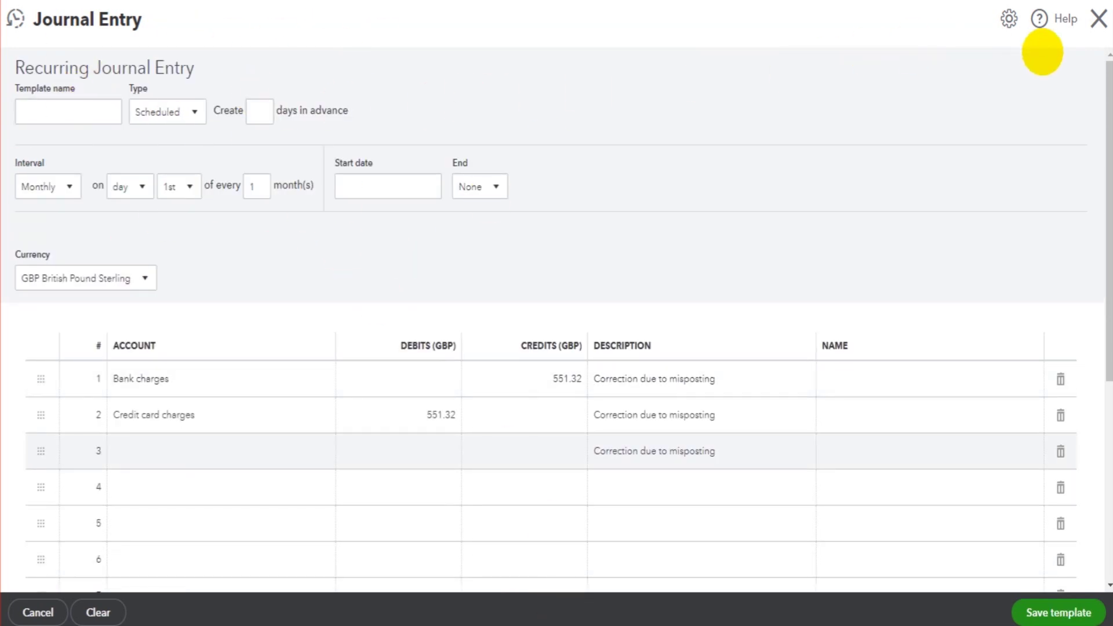
{"action": "left_click", "coordinate": [1099, 19]}
{"action": "left_click", "coordinate": [628, 339]}
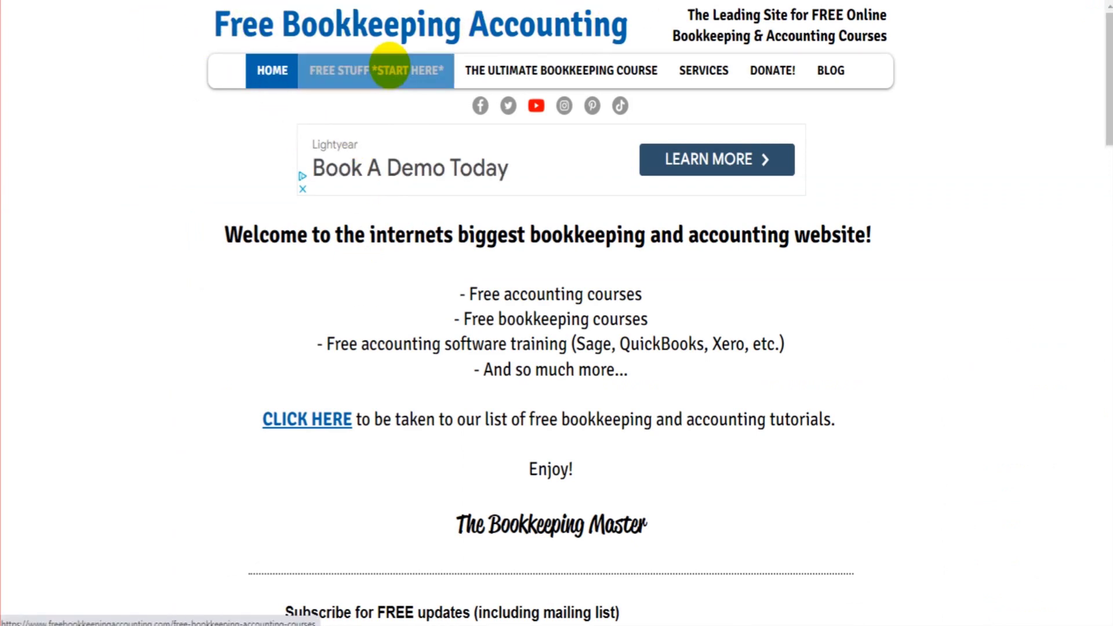
Open the FREE STUFF *START HERE* page and browse to the QuickBooks Online course card.
{"action": "left_click", "coordinate": [390, 65]}
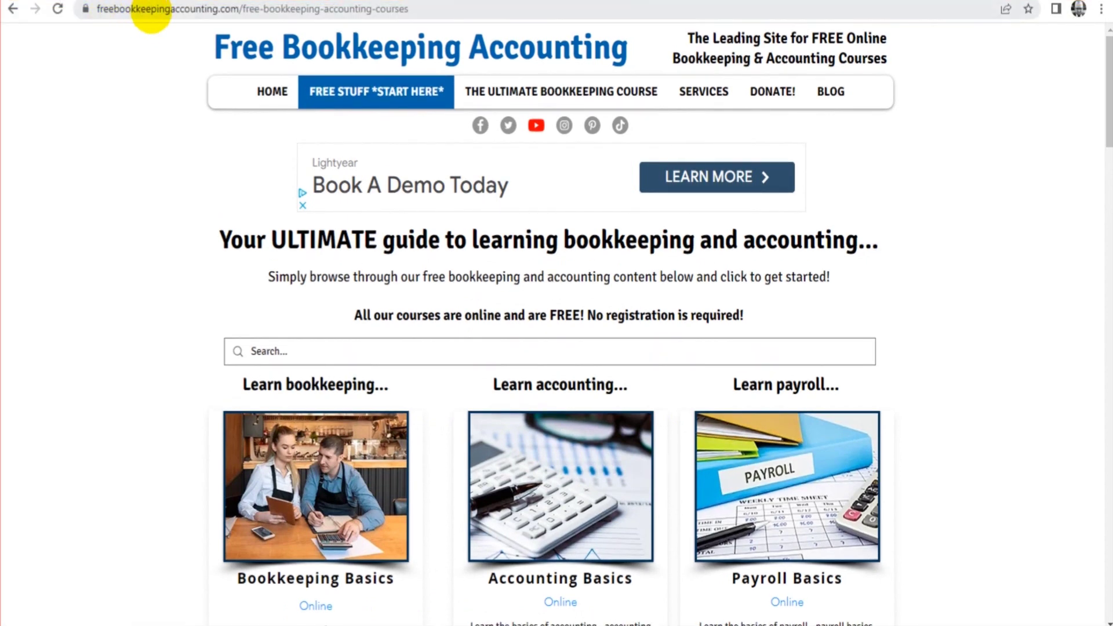
{"action": "scroll", "coordinate": [491, 198], "scroll_direction": "down", "scroll_amount": 9}
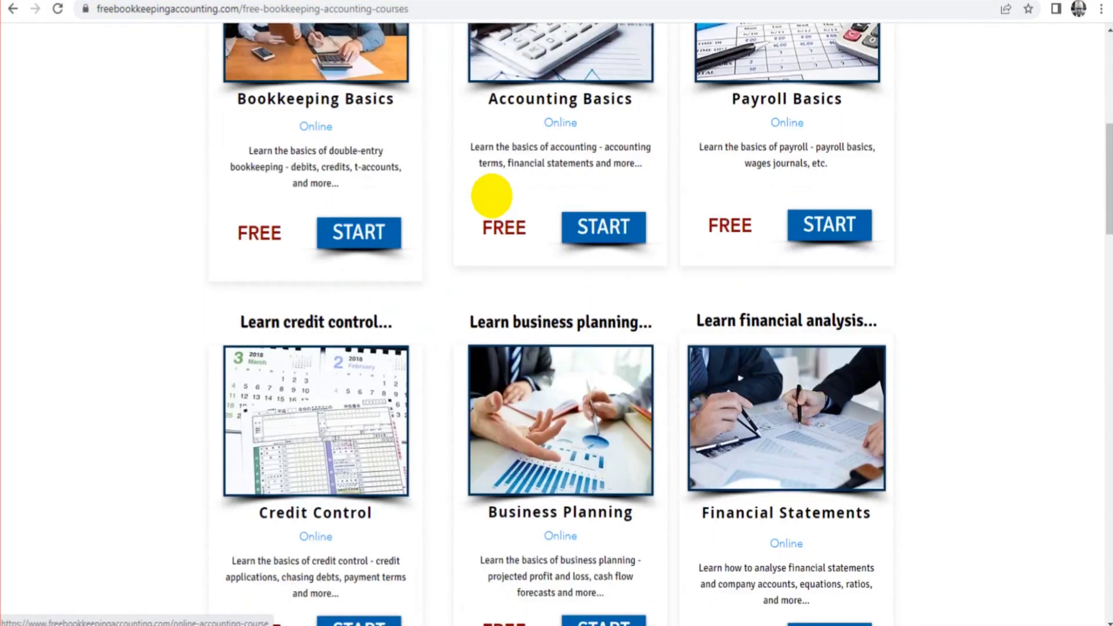
{"action": "scroll", "coordinate": [502, 301], "scroll_direction": "down", "scroll_amount": 5}
{"action": "scroll", "coordinate": [495, 310], "scroll_direction": "down", "scroll_amount": 3}
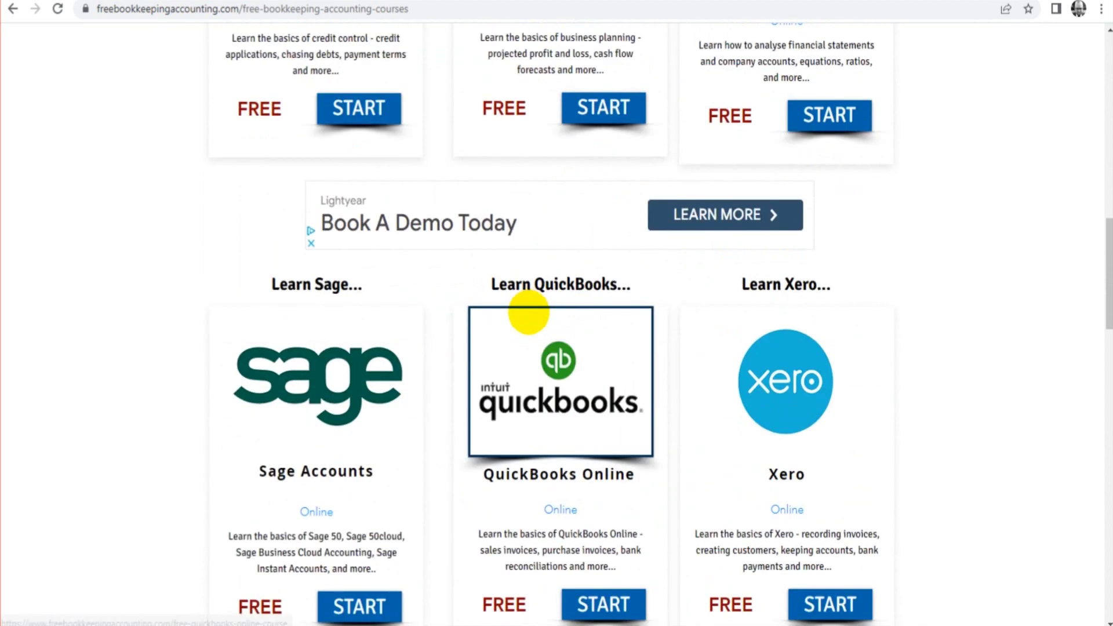
{"action": "scroll", "coordinate": [527, 311], "scroll_direction": "up", "scroll_amount": 4}
{"action": "scroll", "coordinate": [575, 318], "scroll_direction": "up", "scroll_amount": 2}
{"action": "scroll", "coordinate": [654, 308], "scroll_direction": "down", "scroll_amount": 10}
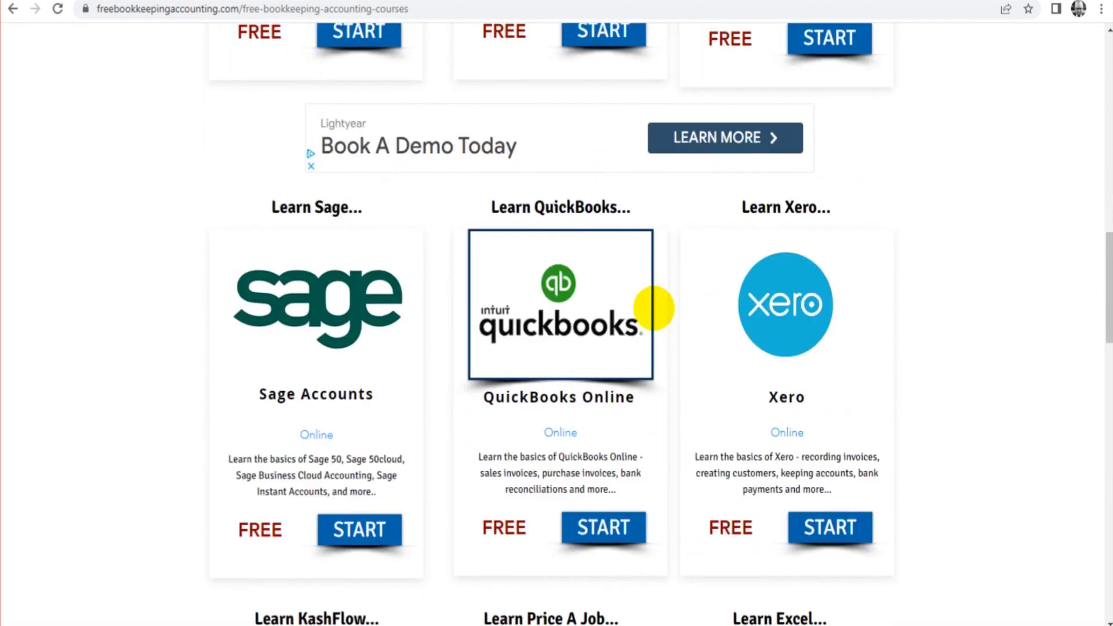
{"action": "scroll", "coordinate": [492, 382], "scroll_direction": "down", "scroll_amount": 1}
{"action": "scroll", "coordinate": [604, 398], "scroll_direction": "up", "scroll_amount": 2}
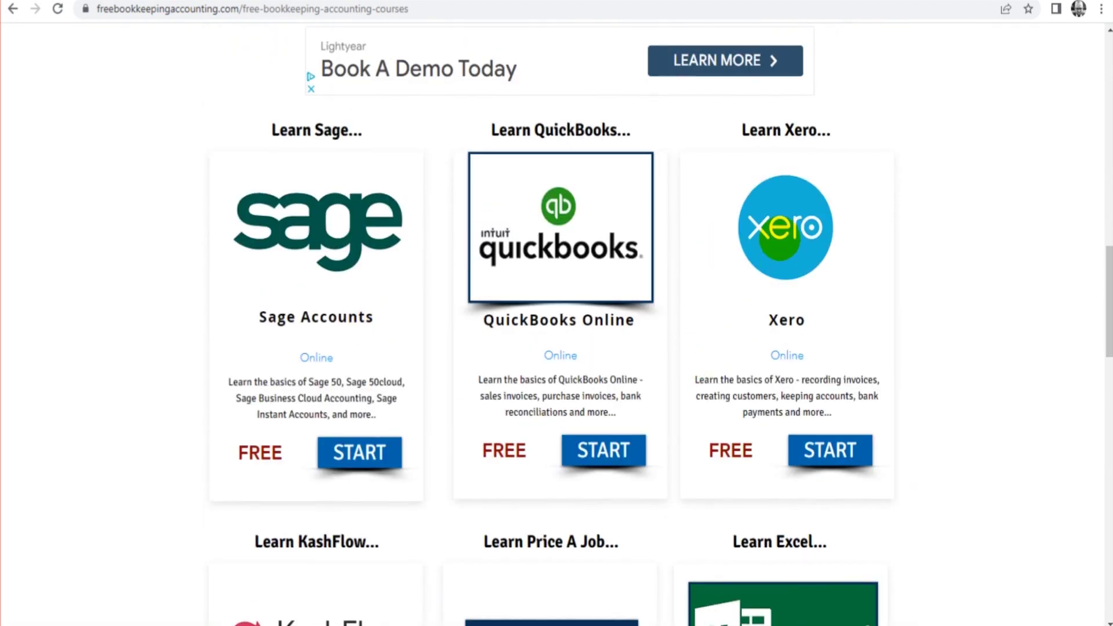
Open the QuickBooks Online course card and browse its latest, older and miscellaneous tutorial videos.
{"action": "left_click", "coordinate": [567, 194]}
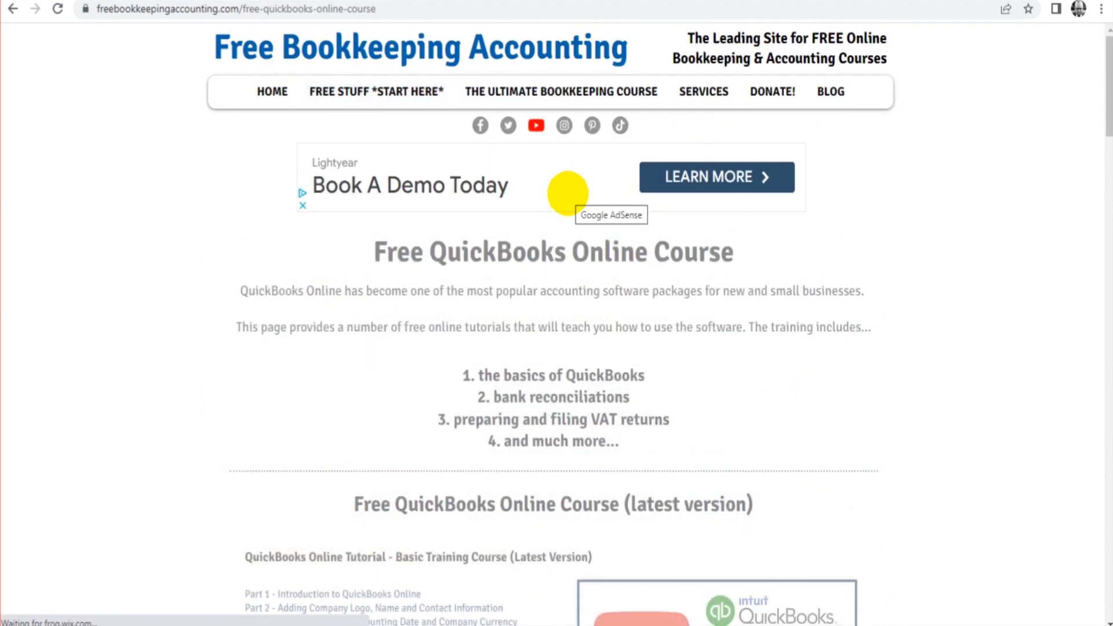
{"action": "scroll", "coordinate": [505, 235], "scroll_direction": "down", "scroll_amount": 8}
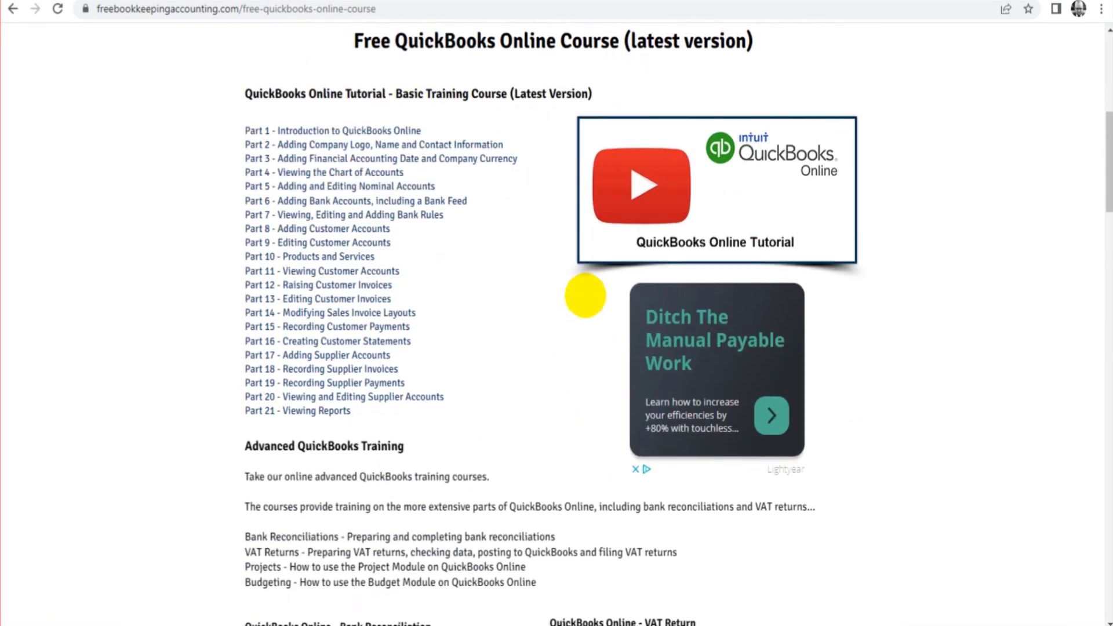
{"action": "scroll", "coordinate": [584, 298], "scroll_direction": "down", "scroll_amount": 7}
{"action": "scroll", "coordinate": [495, 226], "scroll_direction": "down", "scroll_amount": 20}
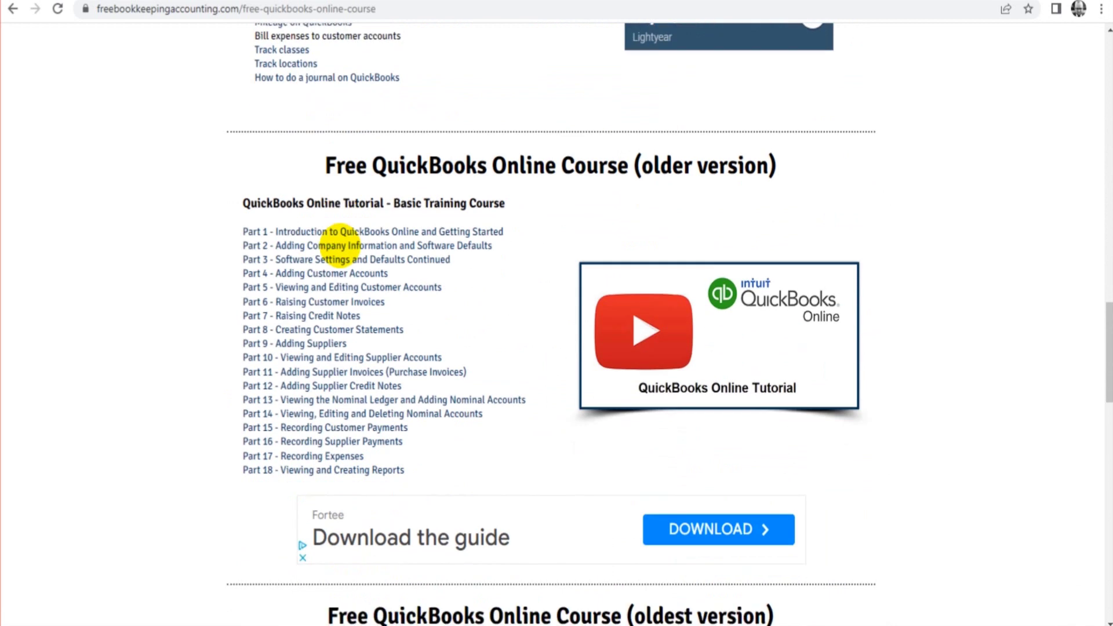
{"action": "scroll", "coordinate": [288, 258], "scroll_direction": "down", "scroll_amount": 4}
{"action": "scroll", "coordinate": [293, 241], "scroll_direction": "up", "scroll_amount": 20}
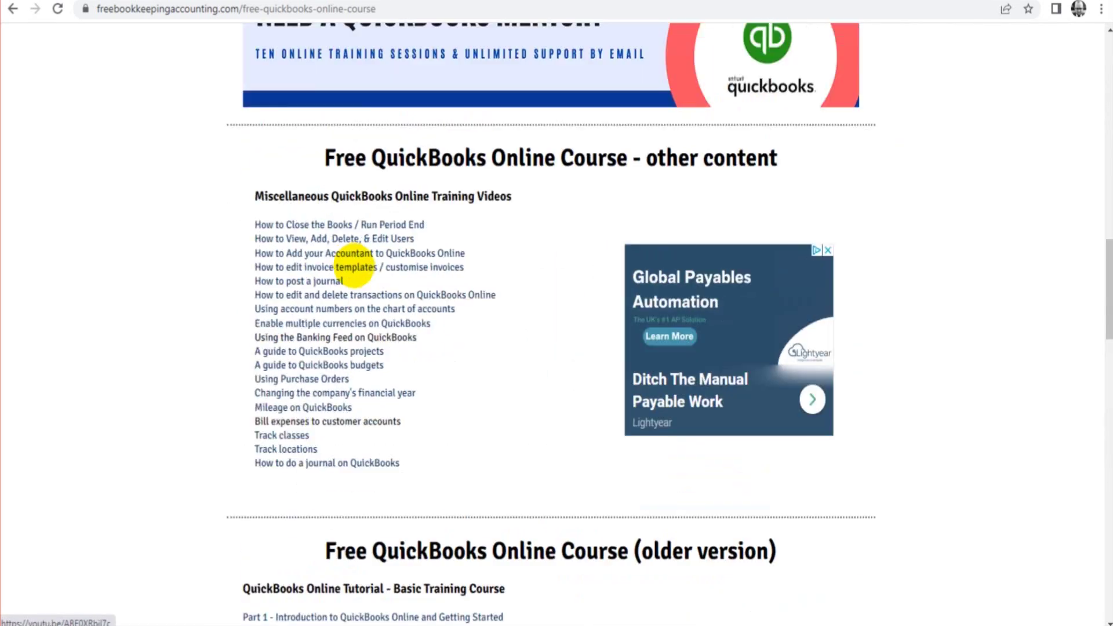
{"action": "scroll", "coordinate": [350, 264], "scroll_direction": "up", "scroll_amount": 12}
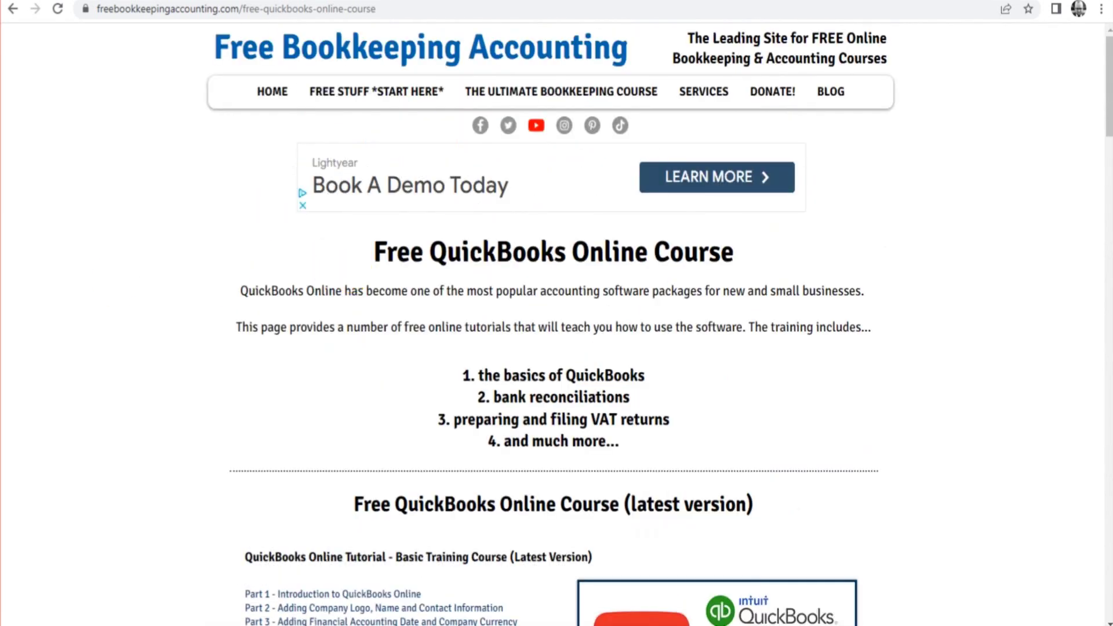